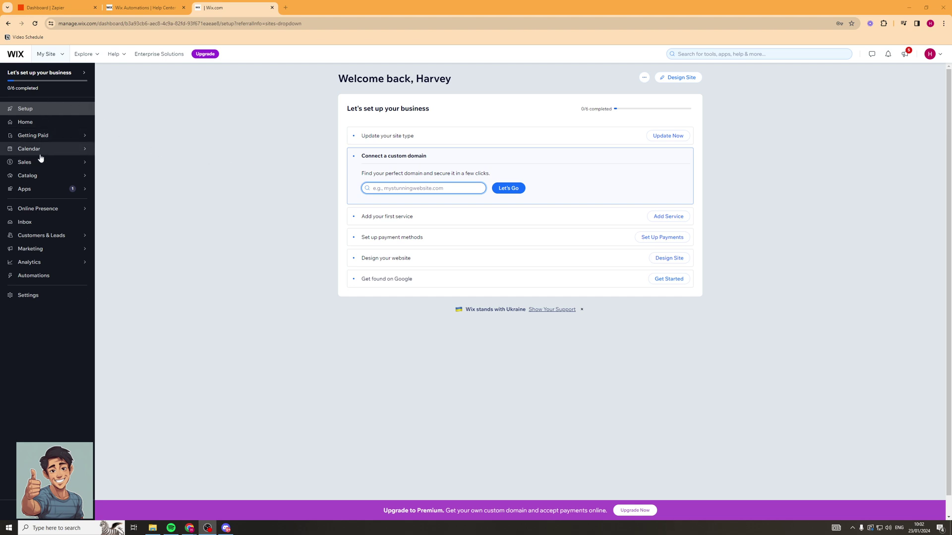
- Go to the Automations page from the Wix dashboard sidebar
click(33, 280)
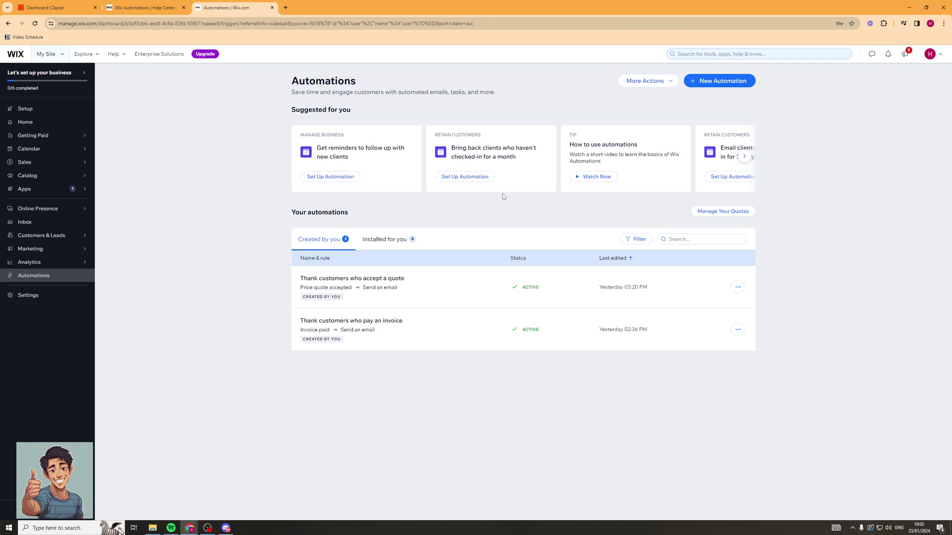
- Create a new automation, choosing to start from scratch
click(718, 81)
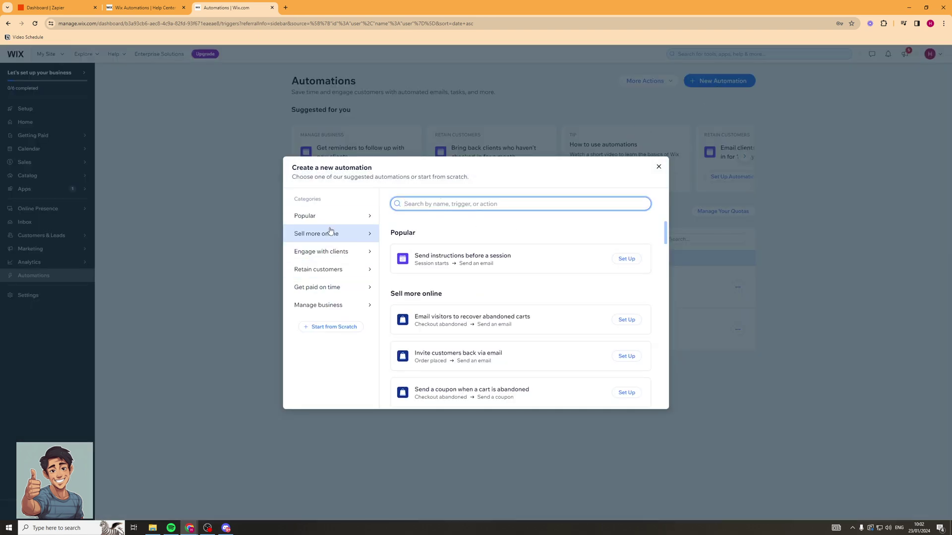
click(318, 217)
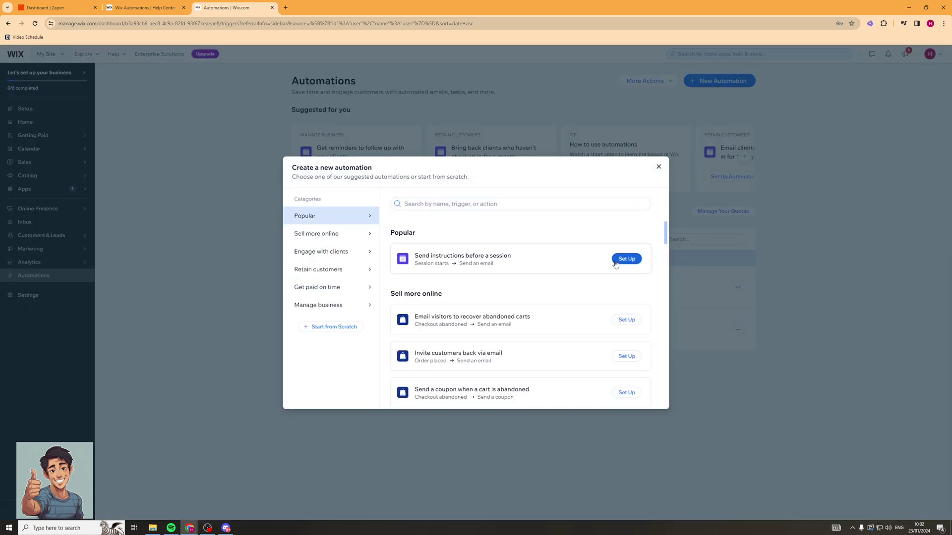
click(331, 327)
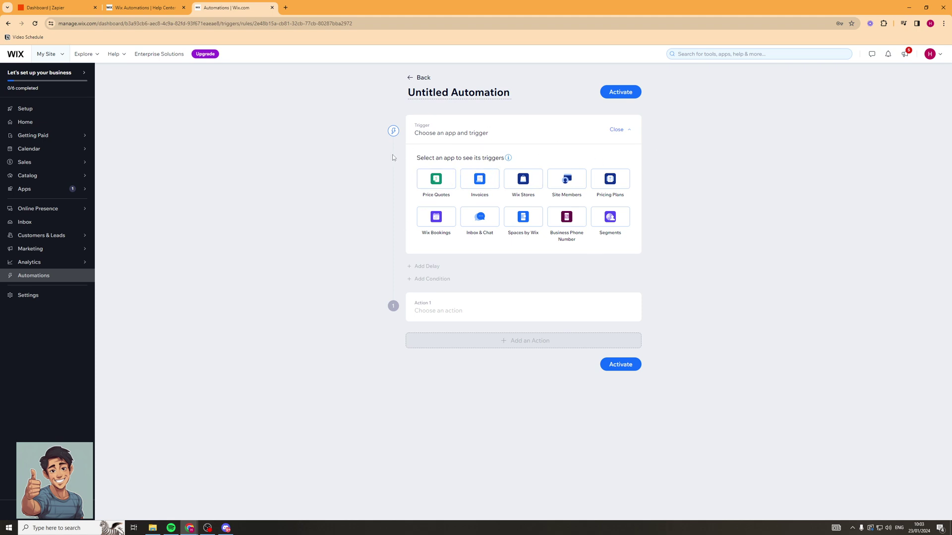
- Use Inbox & Chat's 'Chat message sent' as the trigger and Connect to Zapier as the action
click(480, 223)
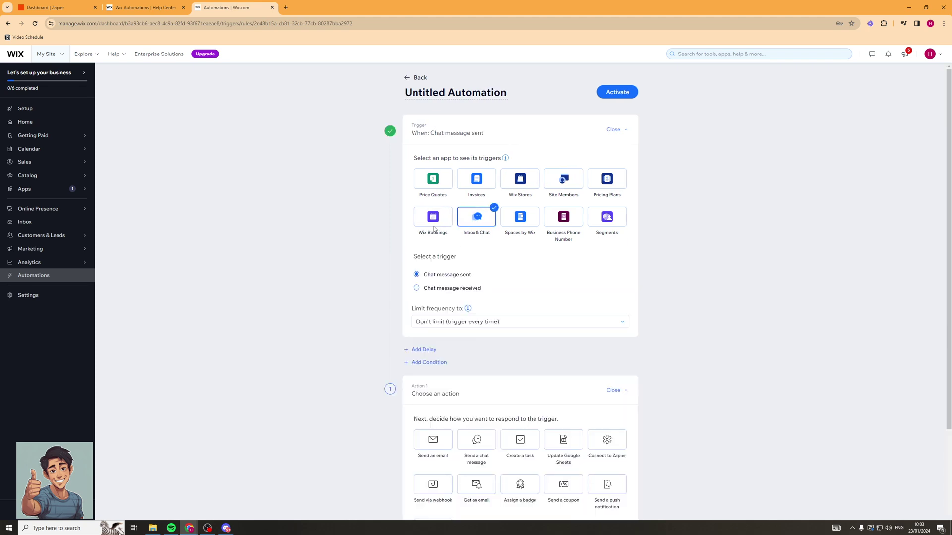
scroll(669, 275, down, 2)
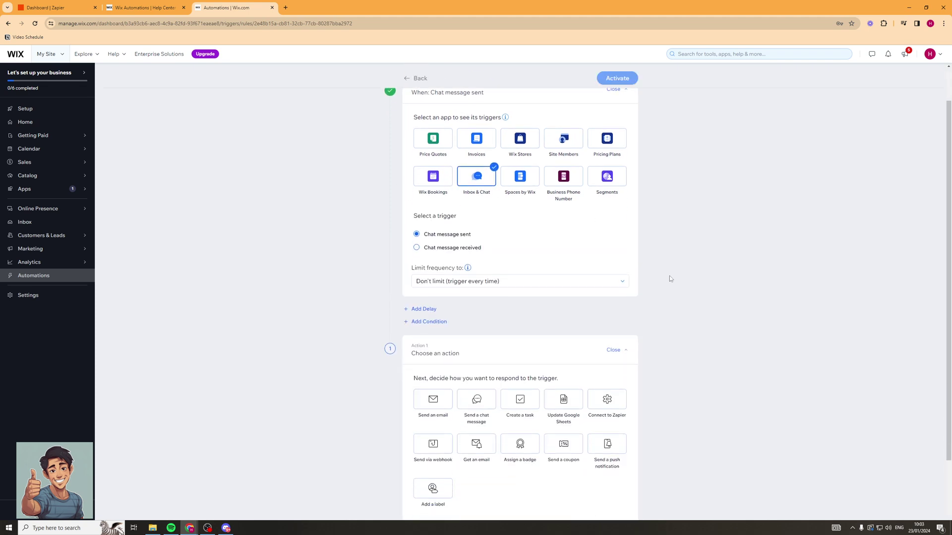
scroll(672, 340, down, 1)
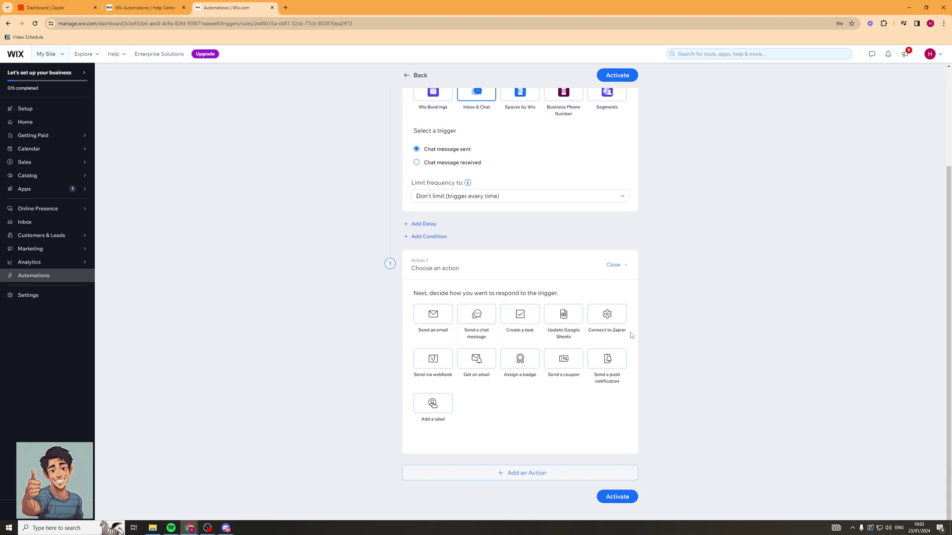
click(611, 315)
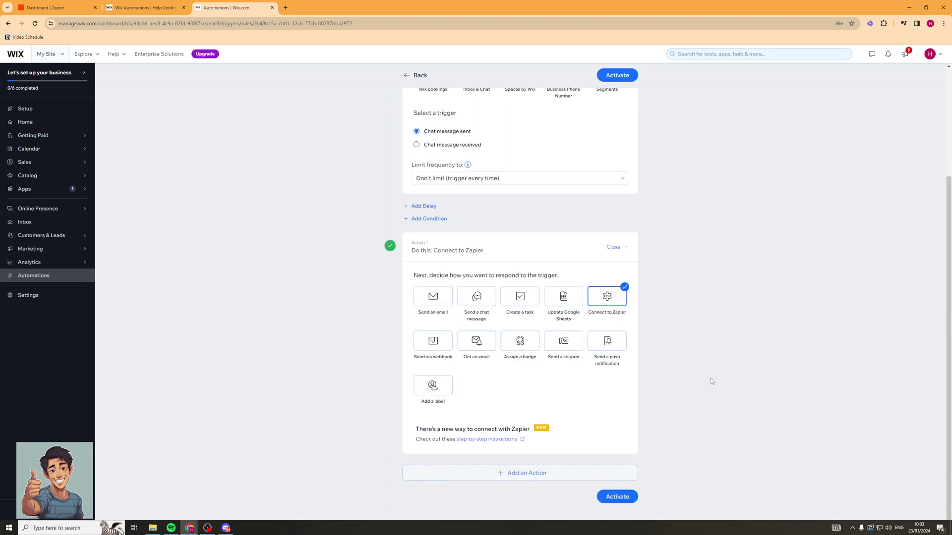
- Save the automation as 'START CHAT / ZAPIER' and activate it despite the pending Zapier setup
click(622, 499)
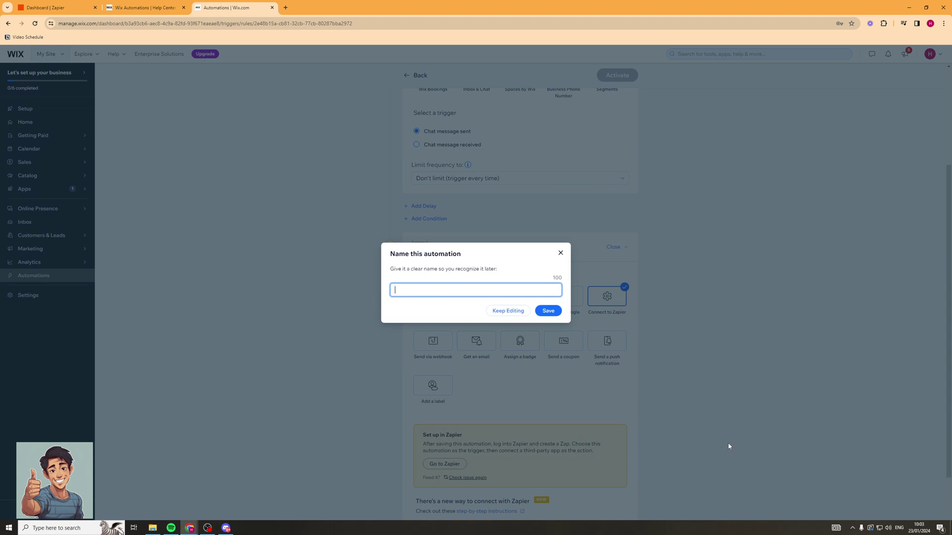
text(START CHAT / ZAPIER)
click(548, 310)
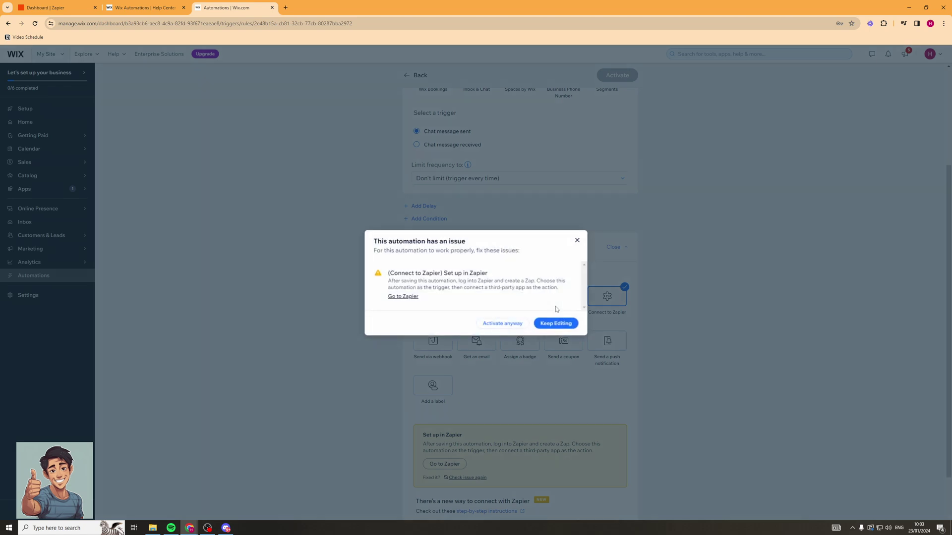
click(504, 325)
scroll(649, 377, down, 2)
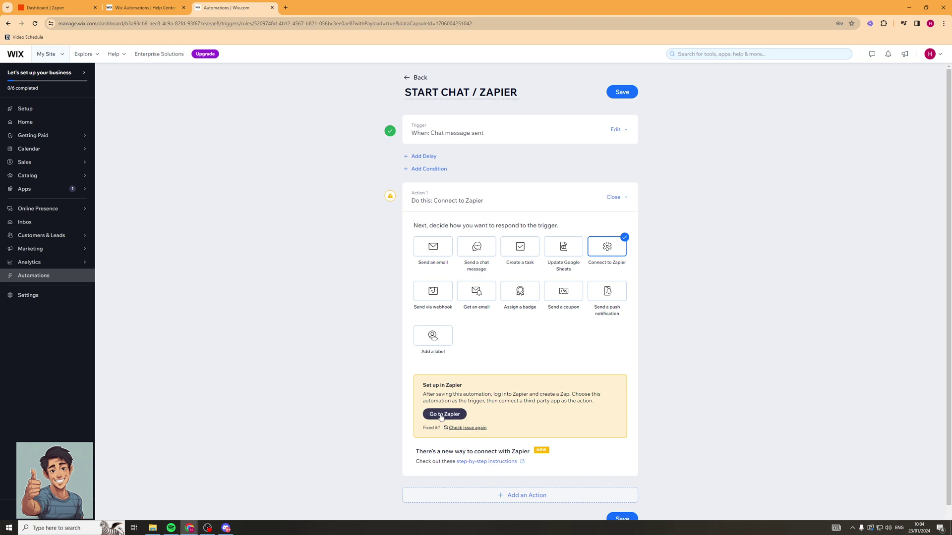
- Go to Zapier from Wix and create a new Zap
click(441, 415)
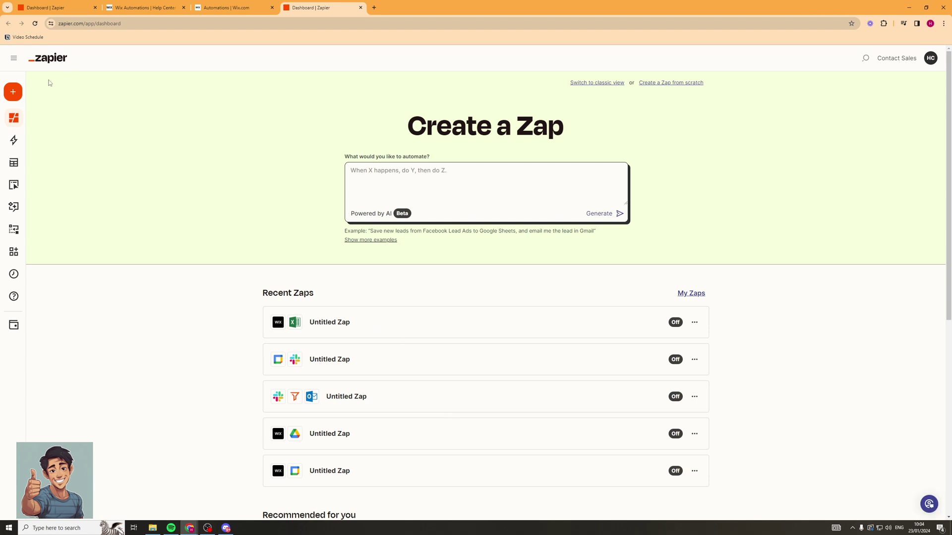
mouse_move(52, 93)
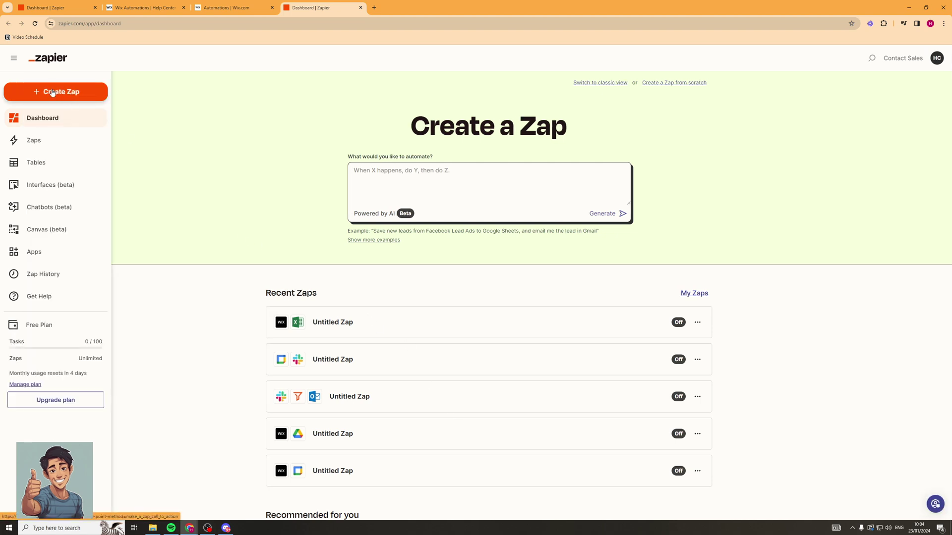
click(46, 94)
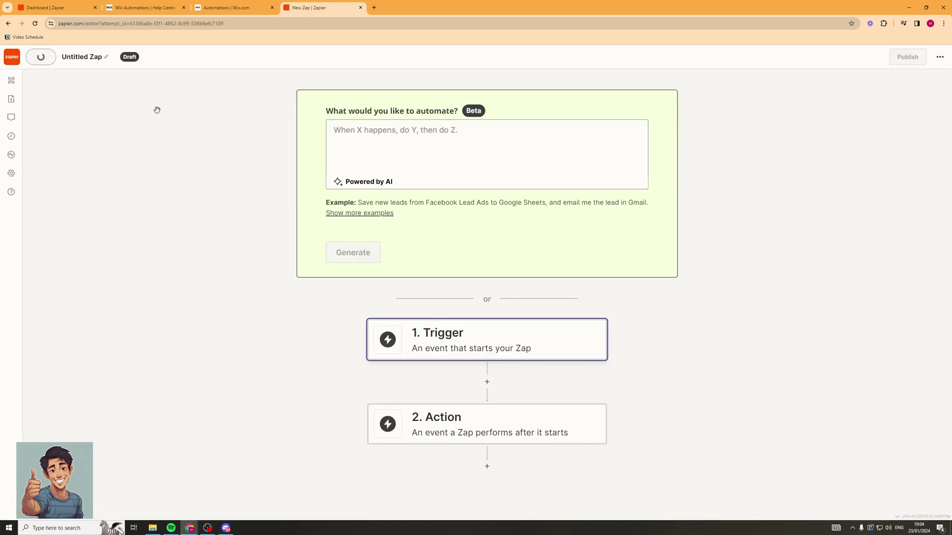
- Set the Zap trigger to the Wix app with the Wix Custom Triggers event
click(489, 334)
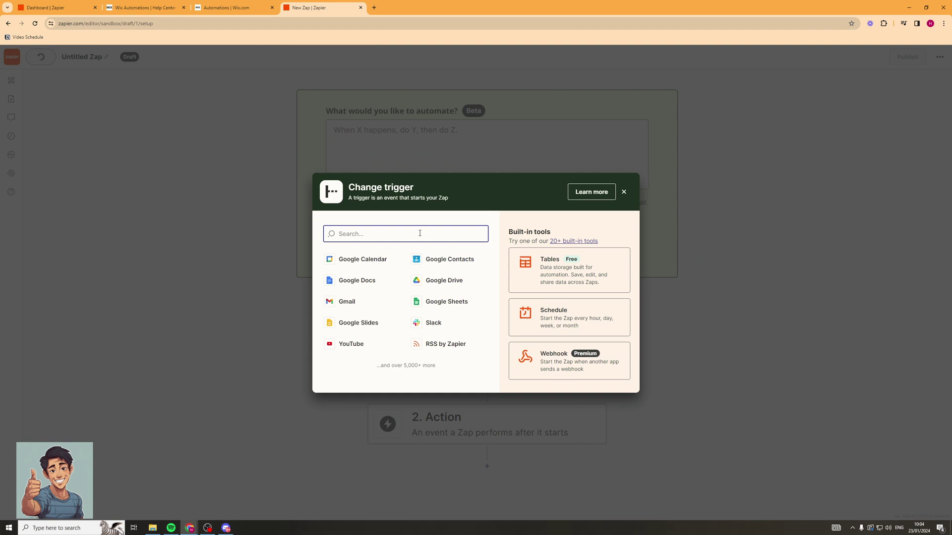
text(wix)
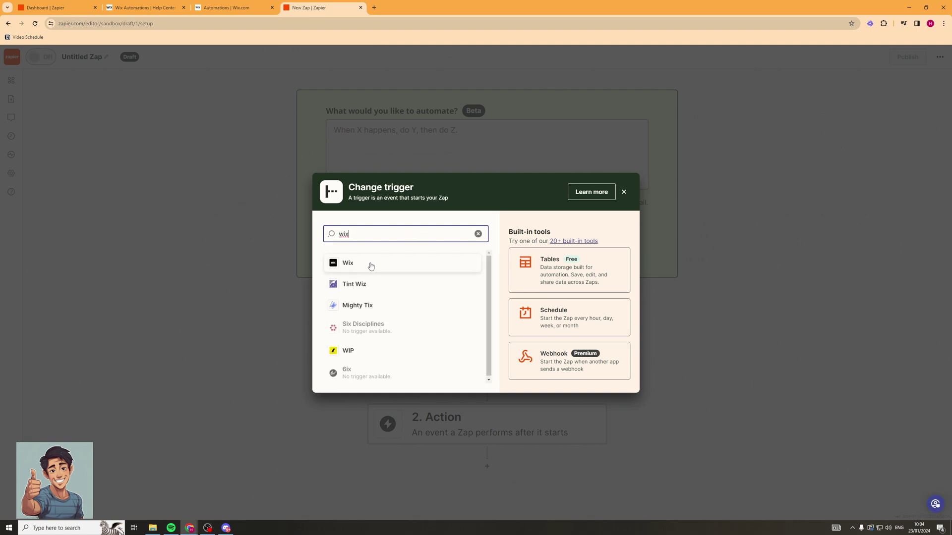
click(370, 262)
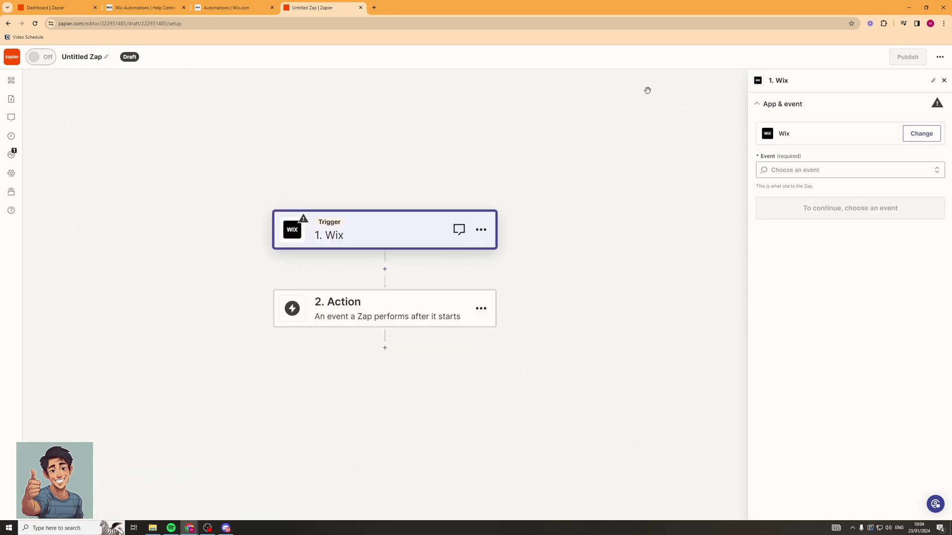
click(824, 168)
scroll(813, 287, down, 3)
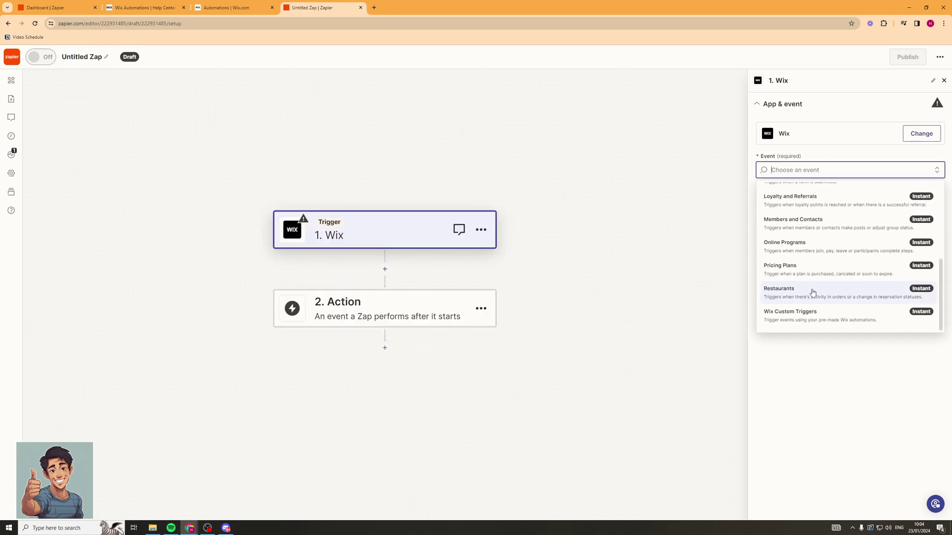
click(819, 322)
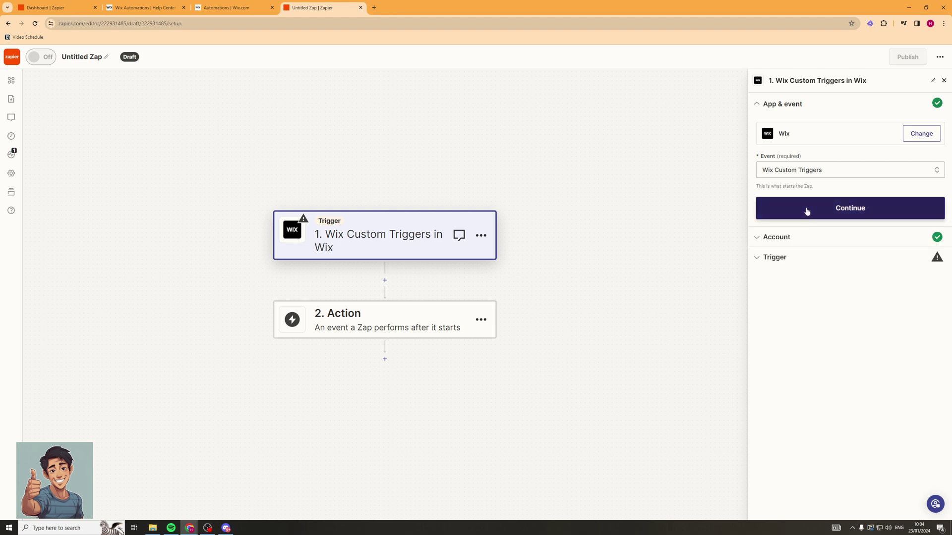
click(806, 211)
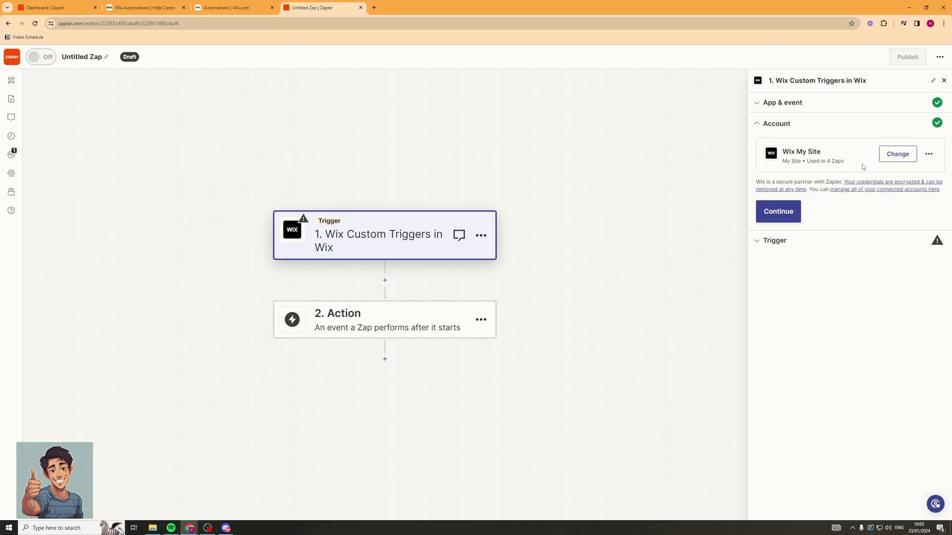
- Keep the connected Wix account and choose START CHAT / ZAPIER as the Automation Rule
click(793, 213)
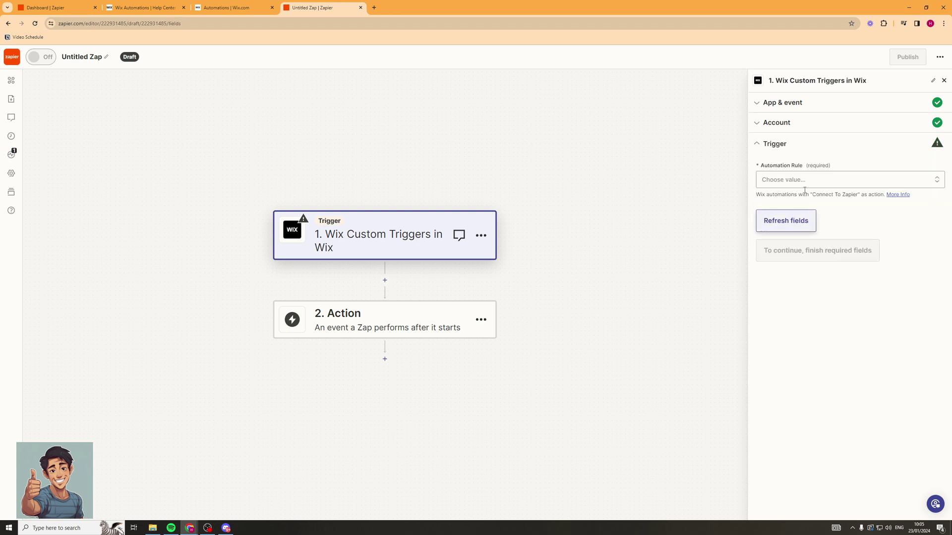
click(808, 180)
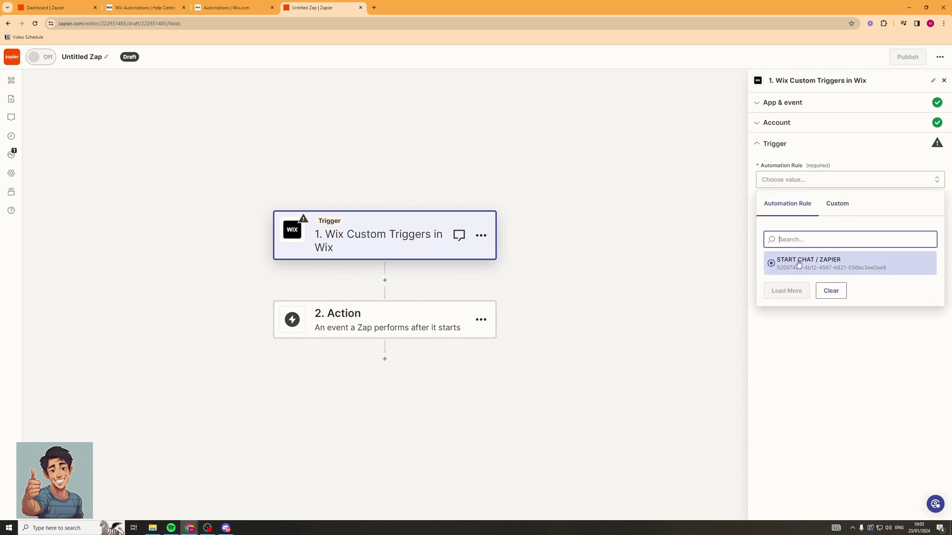
click(777, 264)
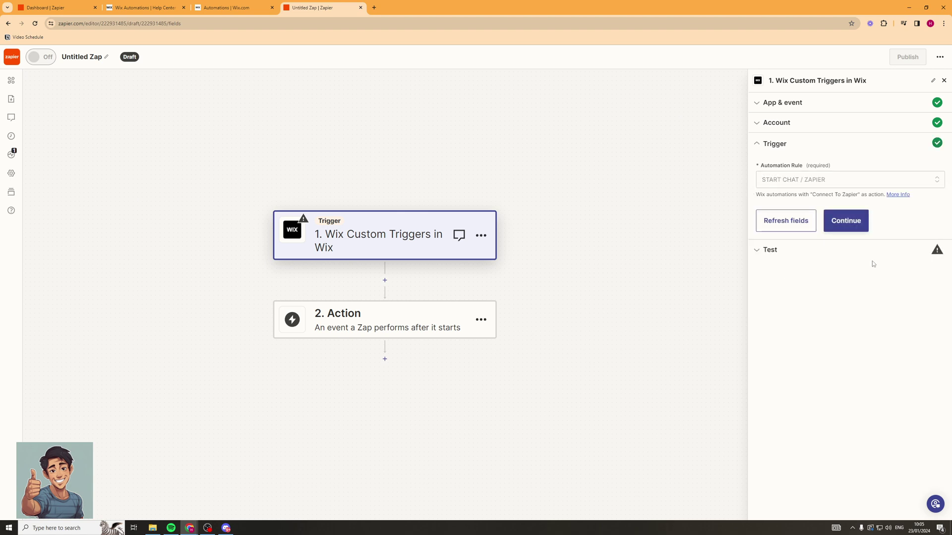
click(860, 220)
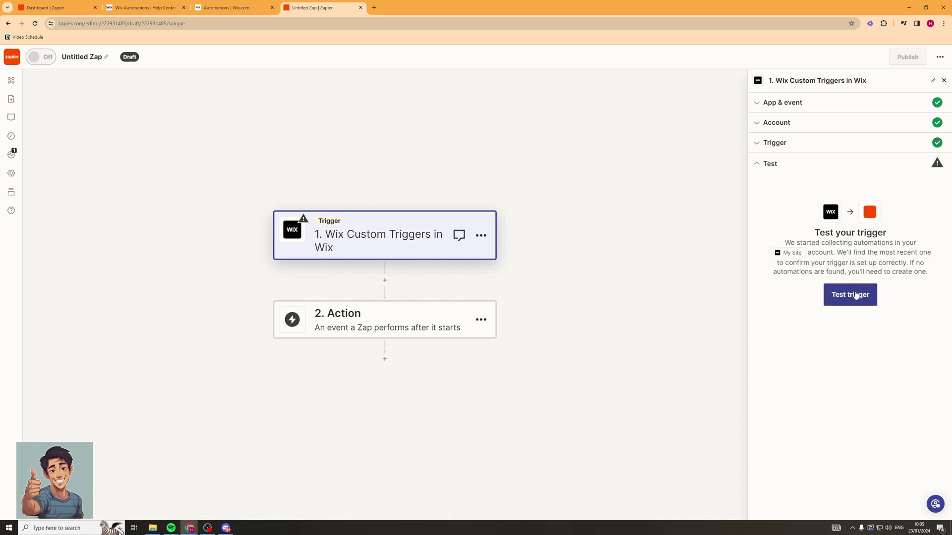
- Test the trigger and review the fields of sample record 'automation A'
click(856, 293)
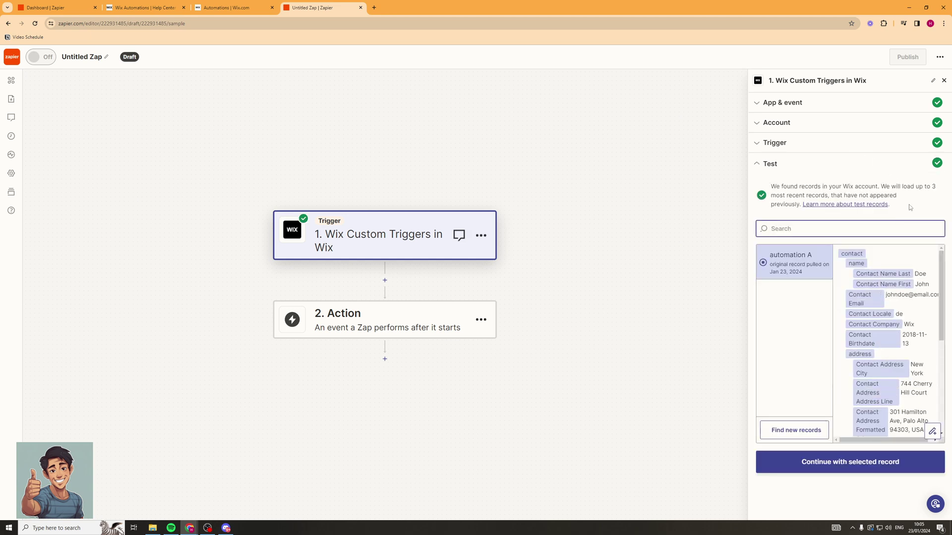
scroll(894, 293, down, 2)
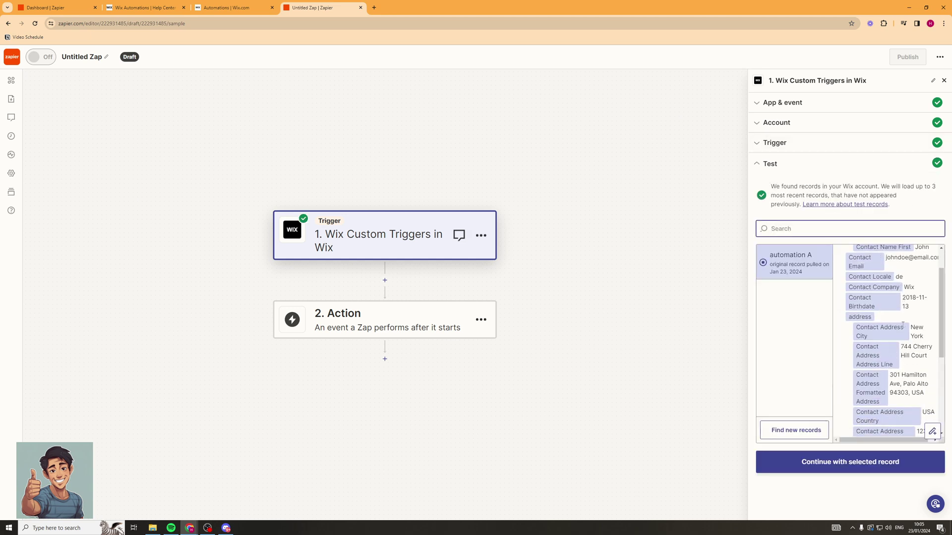
scroll(882, 280, up, 2)
scroll(869, 307, down, 8)
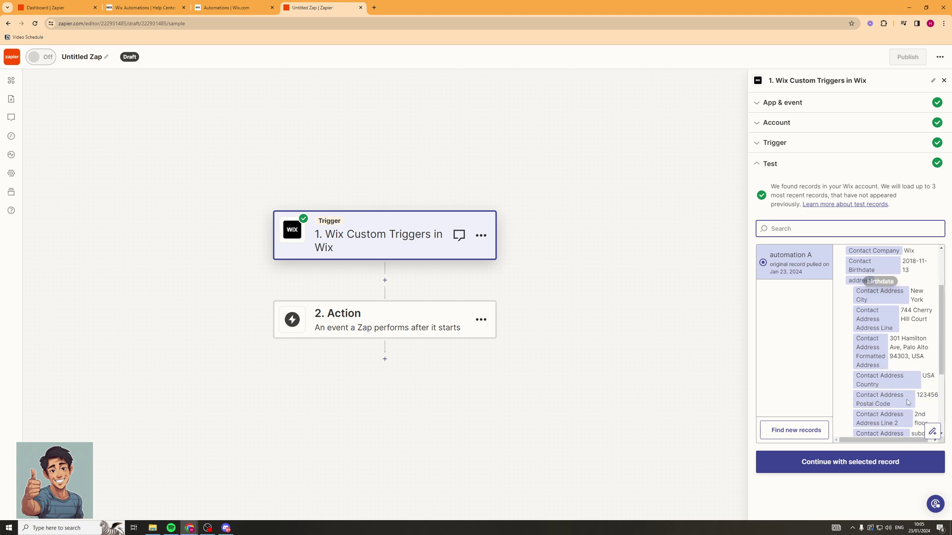
- Continue with the sample record and pick SMS by Zapier as the action app
click(868, 462)
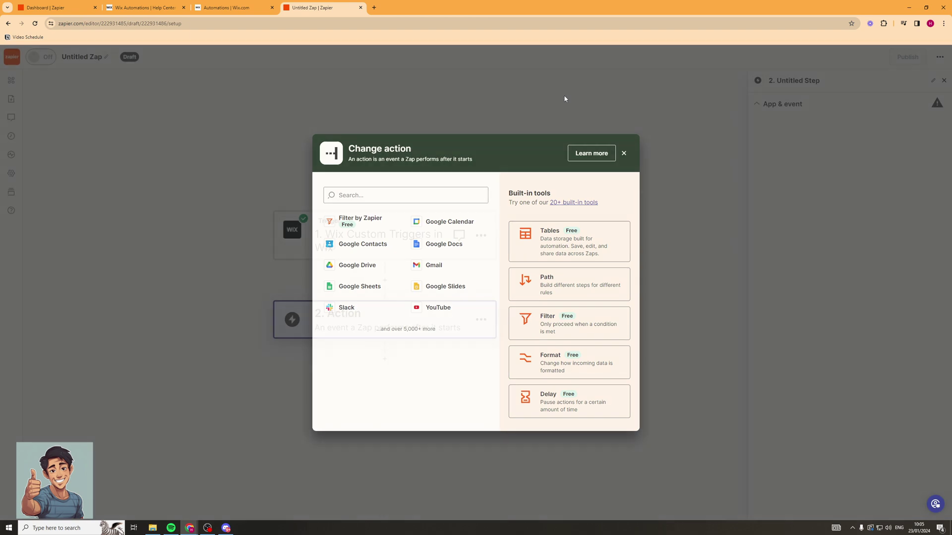
click(563, 95)
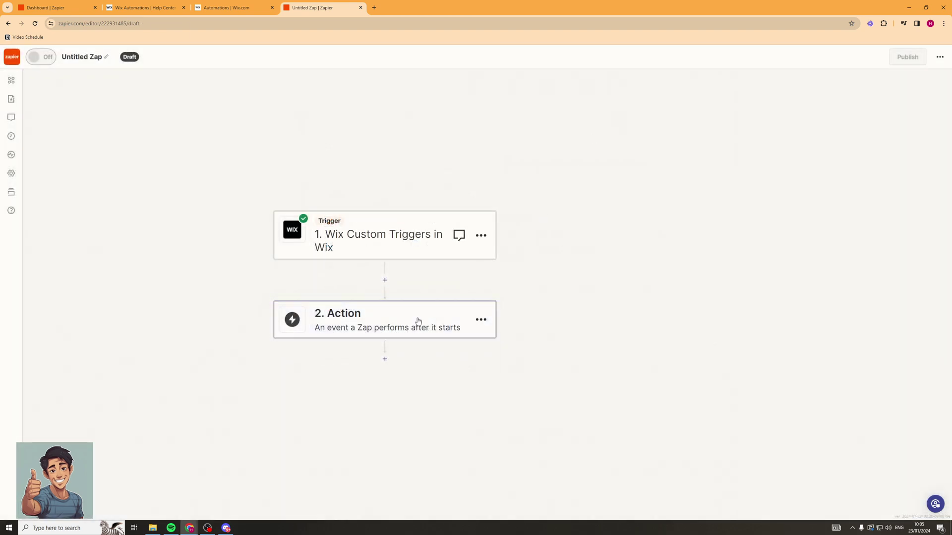
click(417, 323)
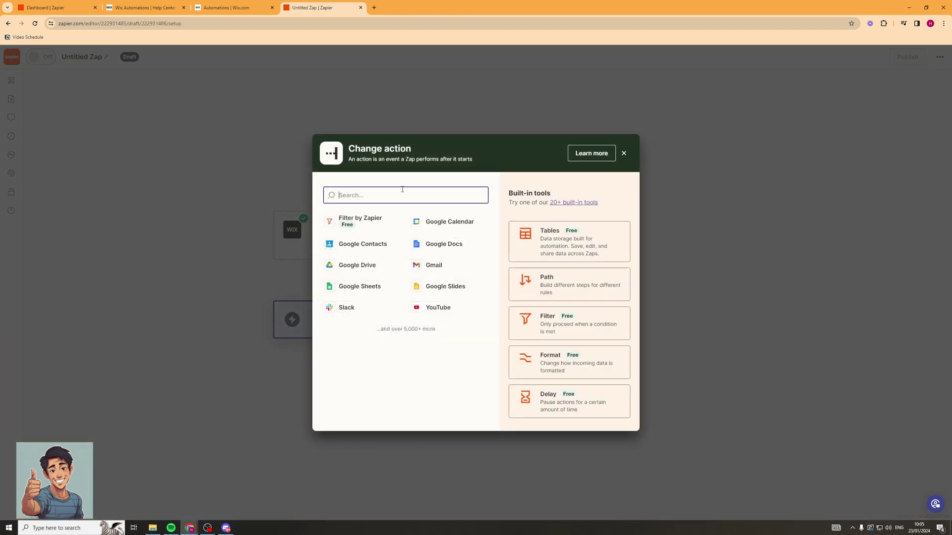
text(sms)
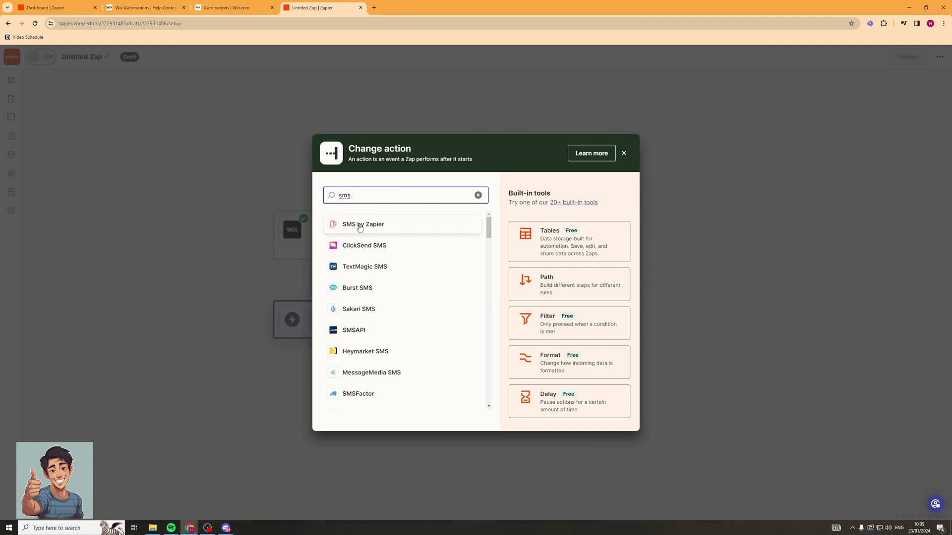
scroll(396, 258, down, 10)
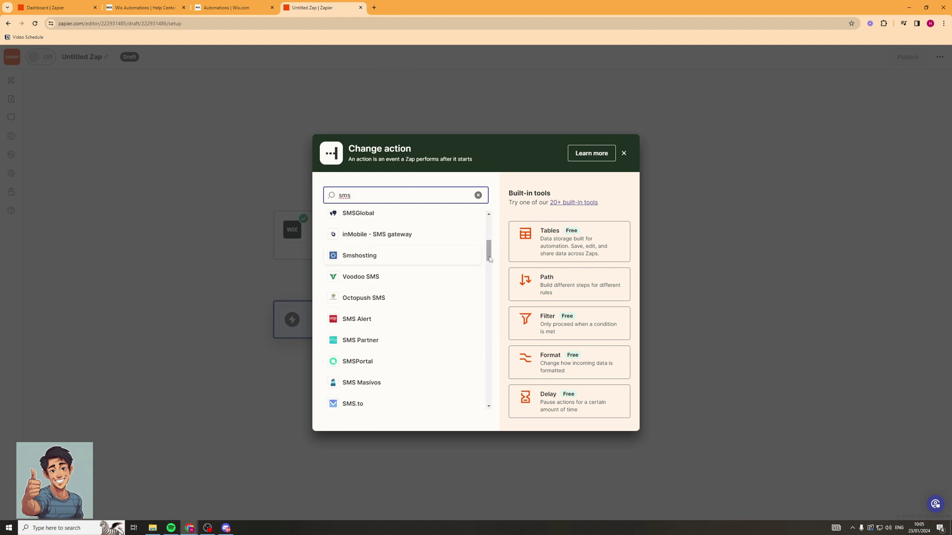
scroll(495, 284, down, 5)
scroll(465, 284, up, 15)
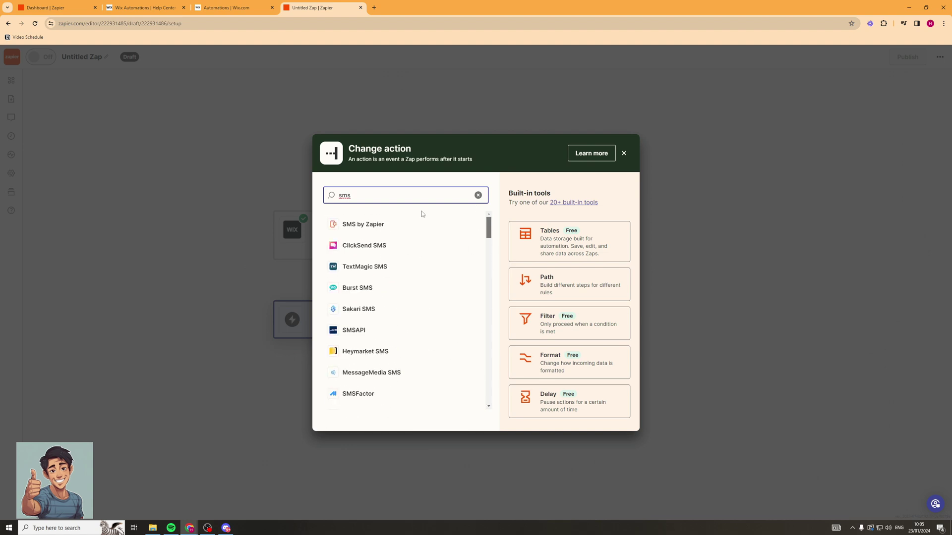
click(397, 226)
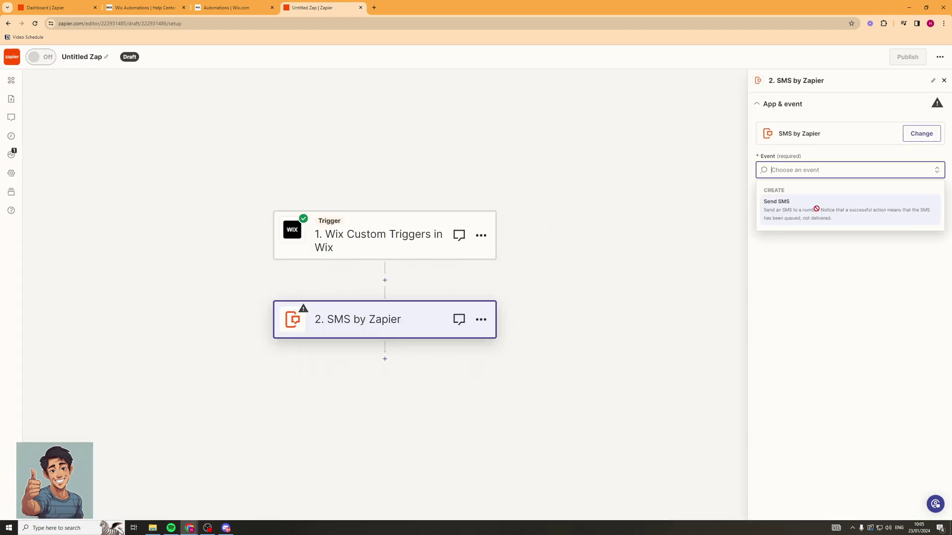
- Choose Send SMS as the action event and continue to the Account section
click(815, 208)
click(814, 209)
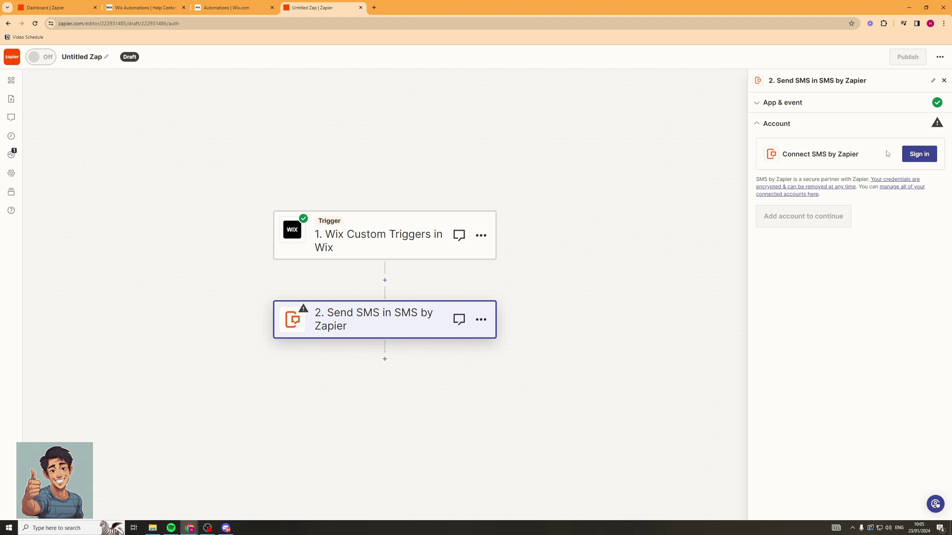
click(912, 155)
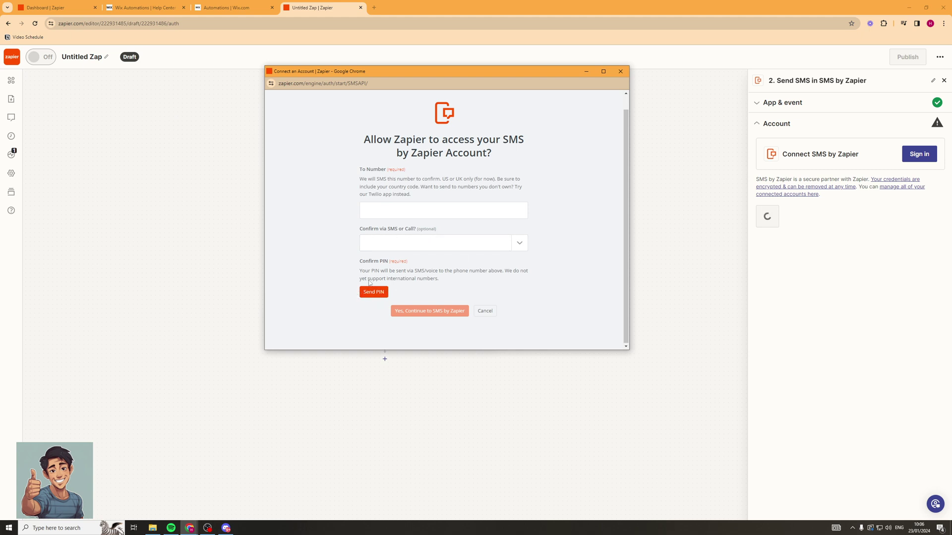
click(620, 71)
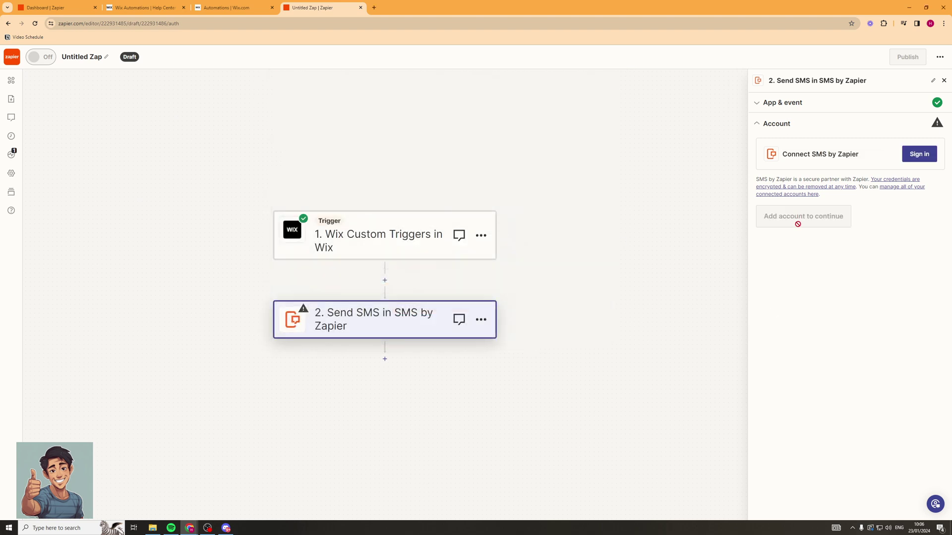